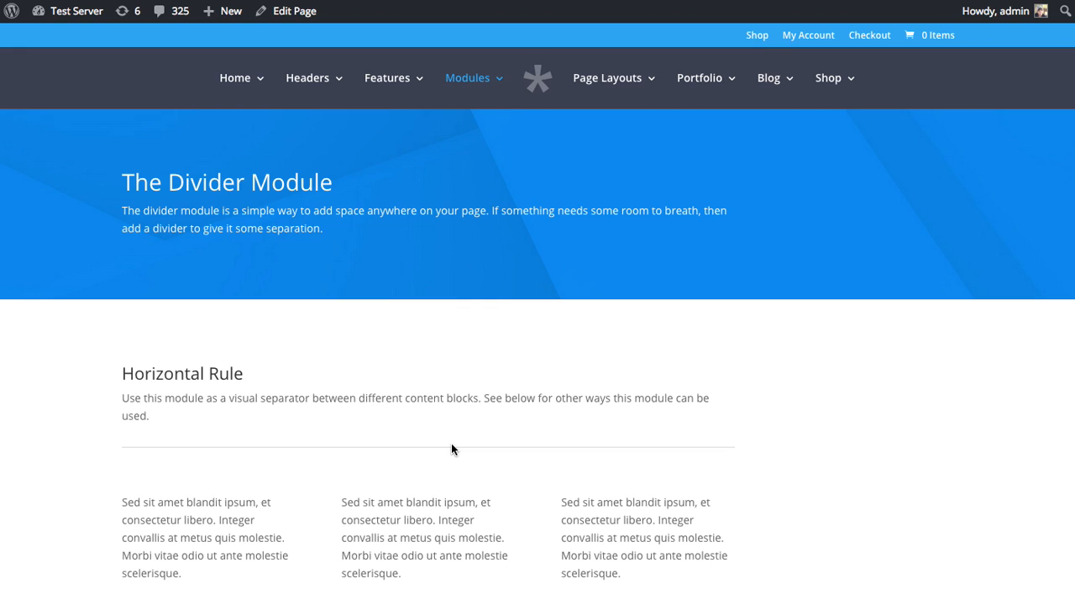
- Examine the horizontal rule and coloured divider examples on the Divider Module demo page
scroll(781, 339, down, 3)
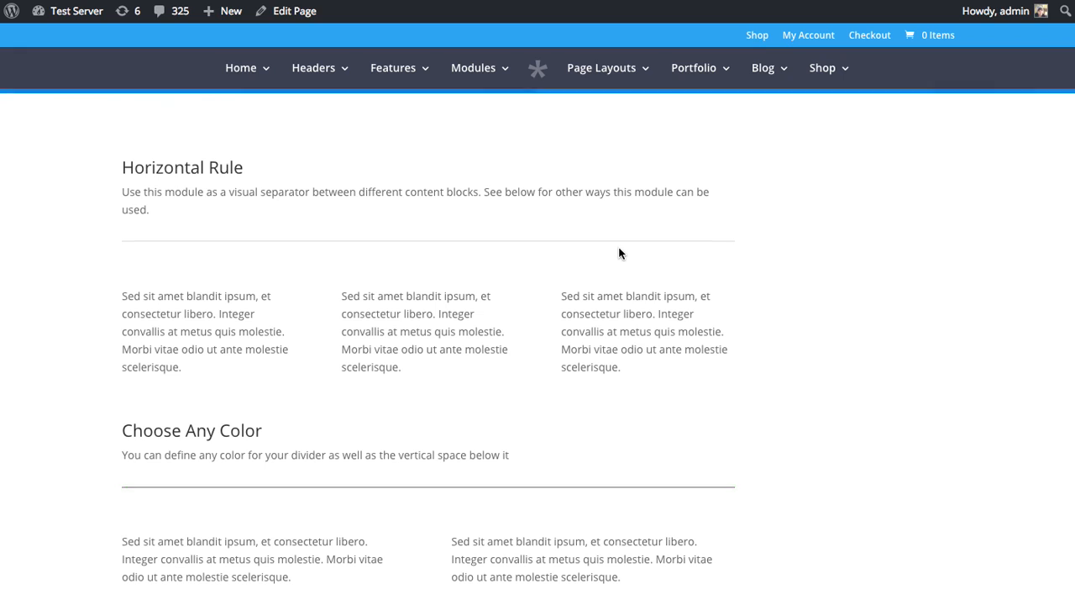
scroll(619, 253, down, 2)
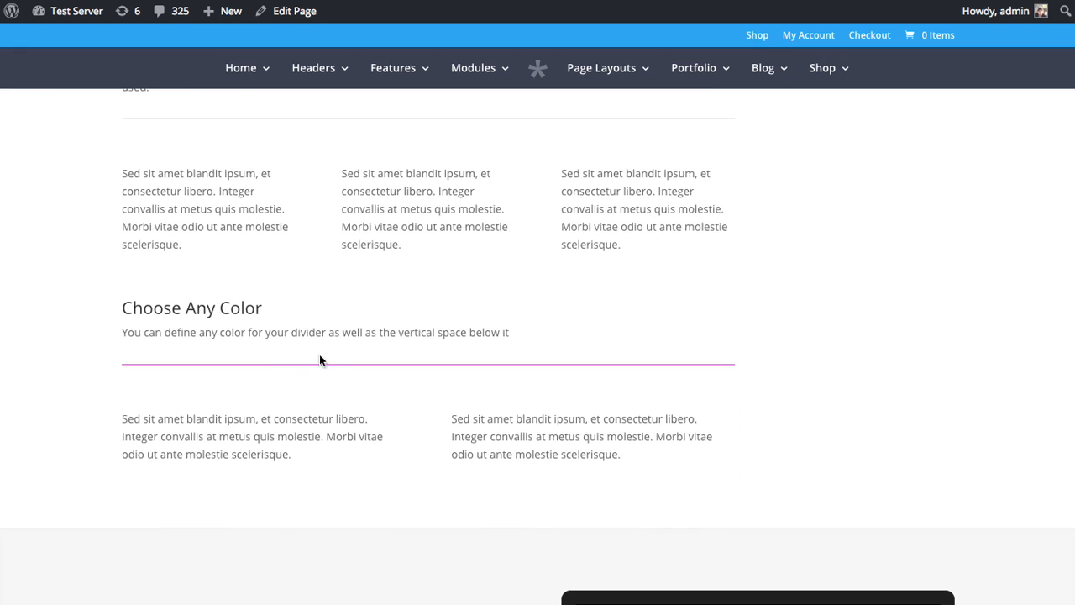
scroll(322, 357, down, 3)
scroll(324, 349, up, 8)
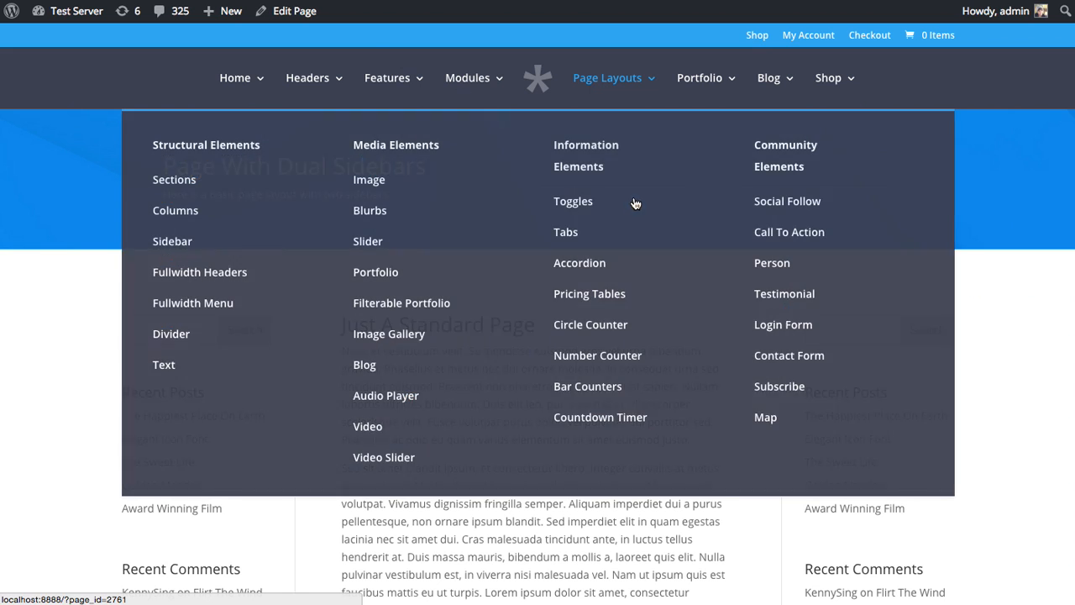
- Look over the page with dual sidebars and open it for editing in the Divi Builder
scroll(590, 449, down, 5)
scroll(590, 450, down, 1)
scroll(590, 450, up, 3)
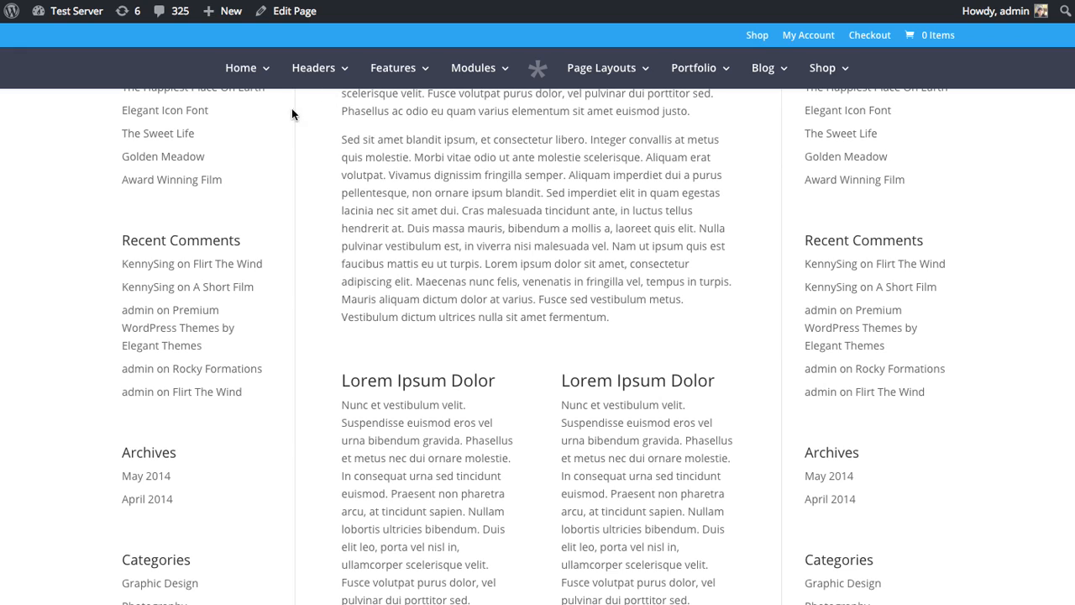
click(293, 17)
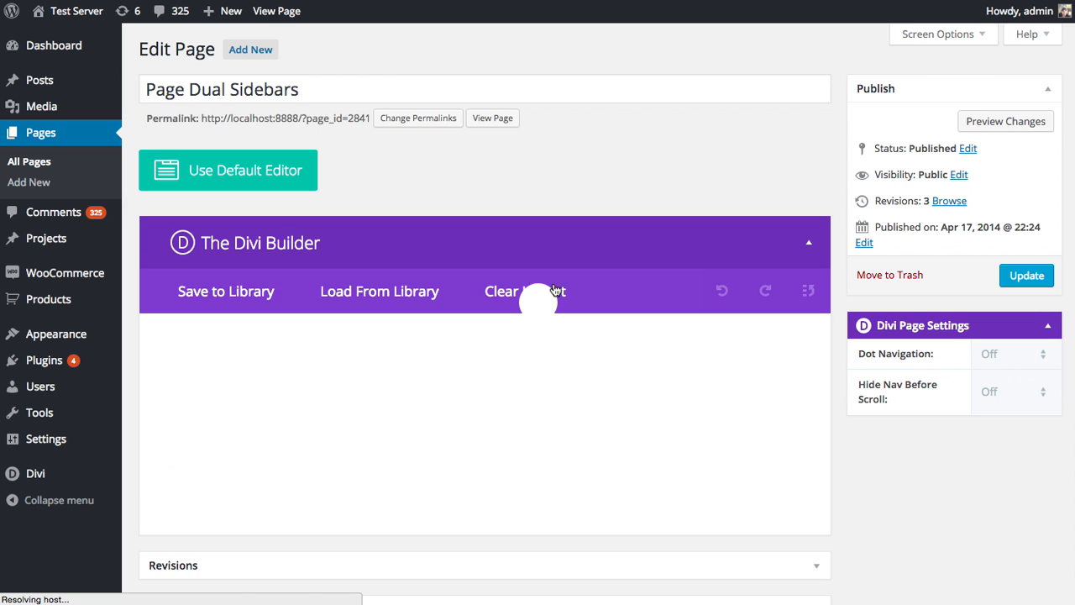
- Insert a Divider module below the single Text module in the first row between the two sidebars
scroll(545, 285, down, 3)
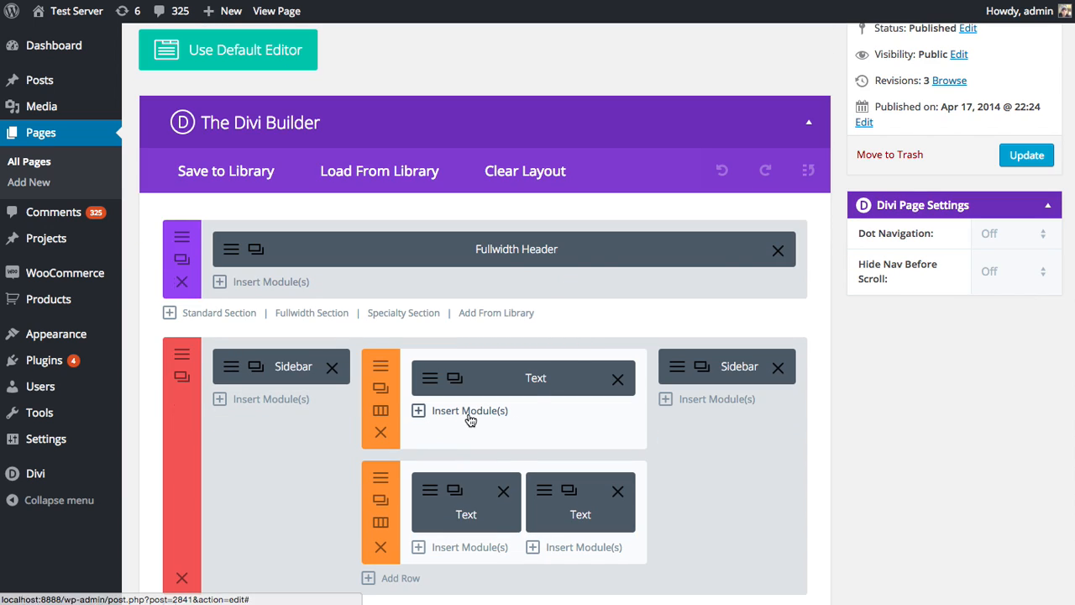
click(469, 411)
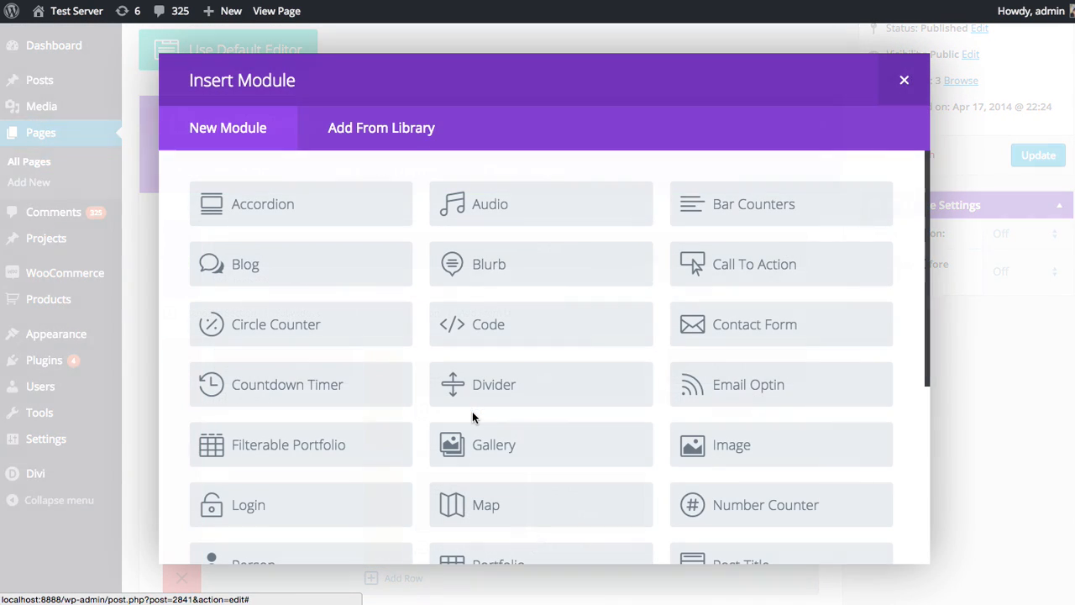
click(543, 386)
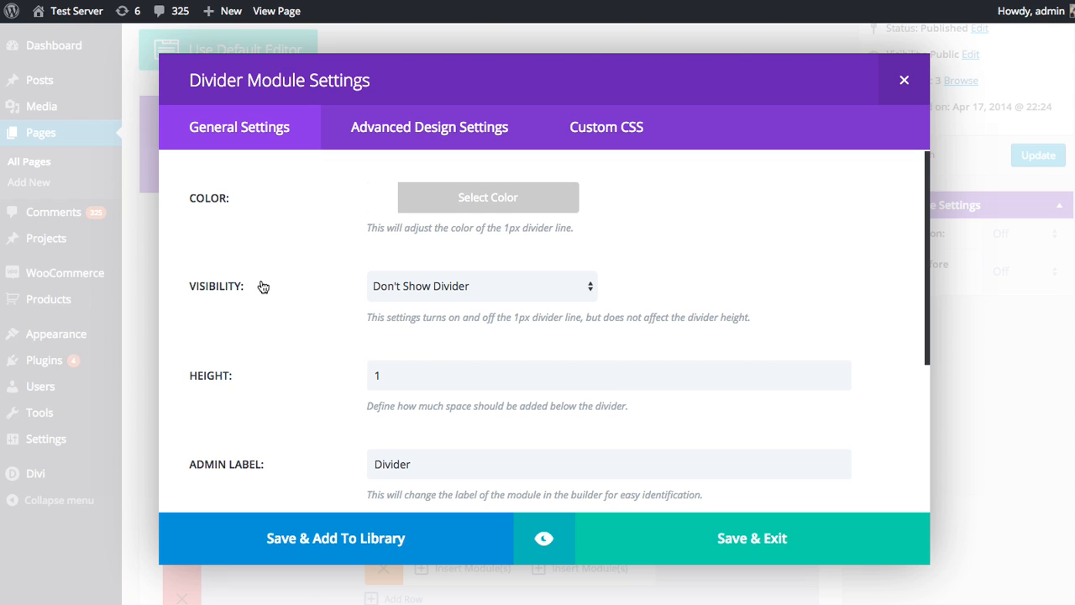
- Review the divider's advanced design and custom CSS options, and return to its general settings
click(409, 137)
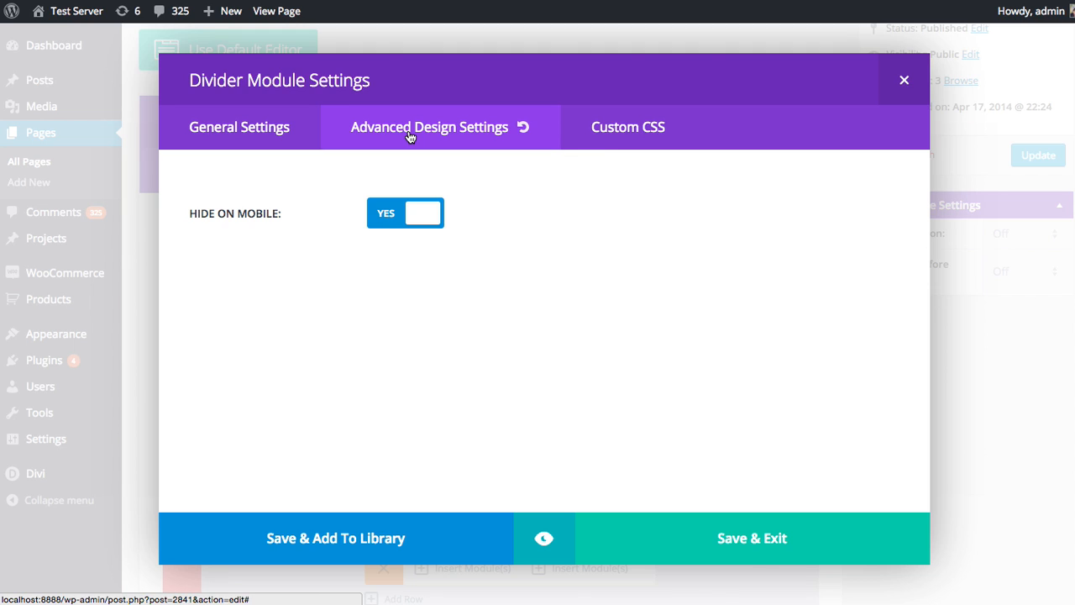
click(603, 132)
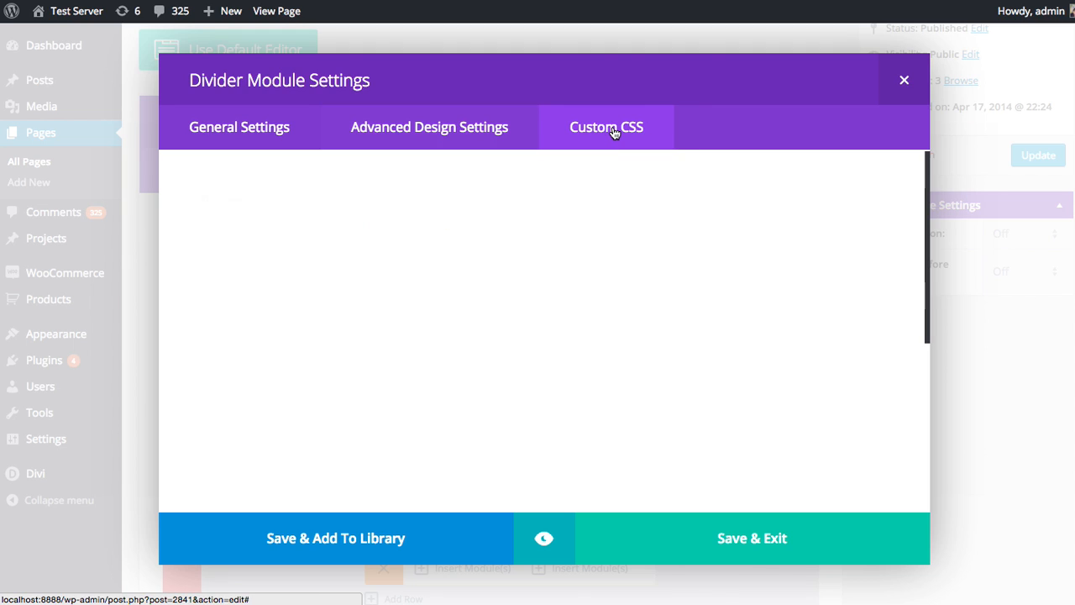
click(310, 288)
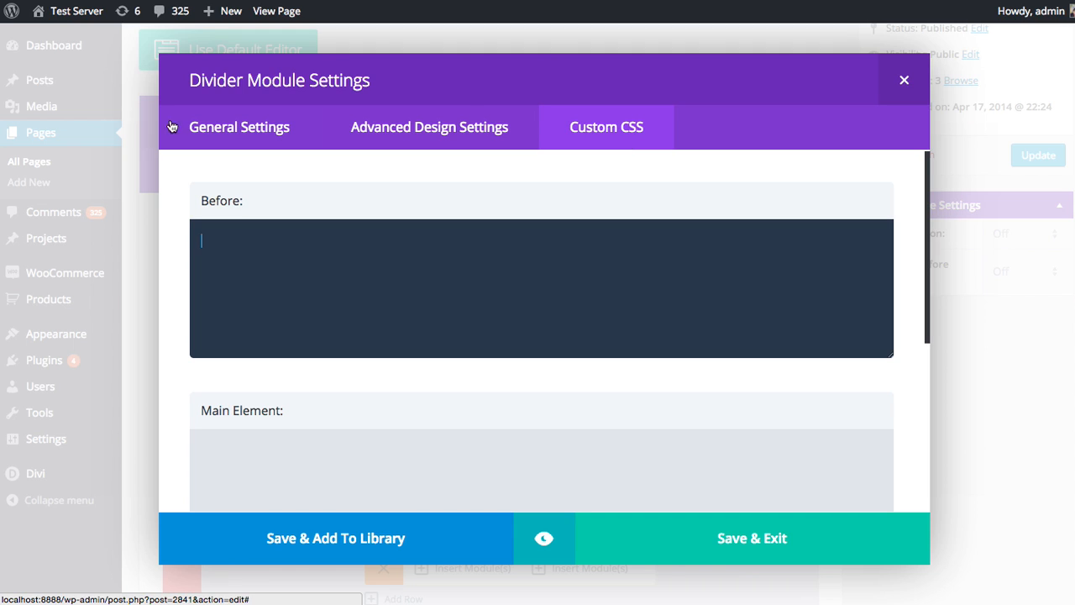
click(235, 135)
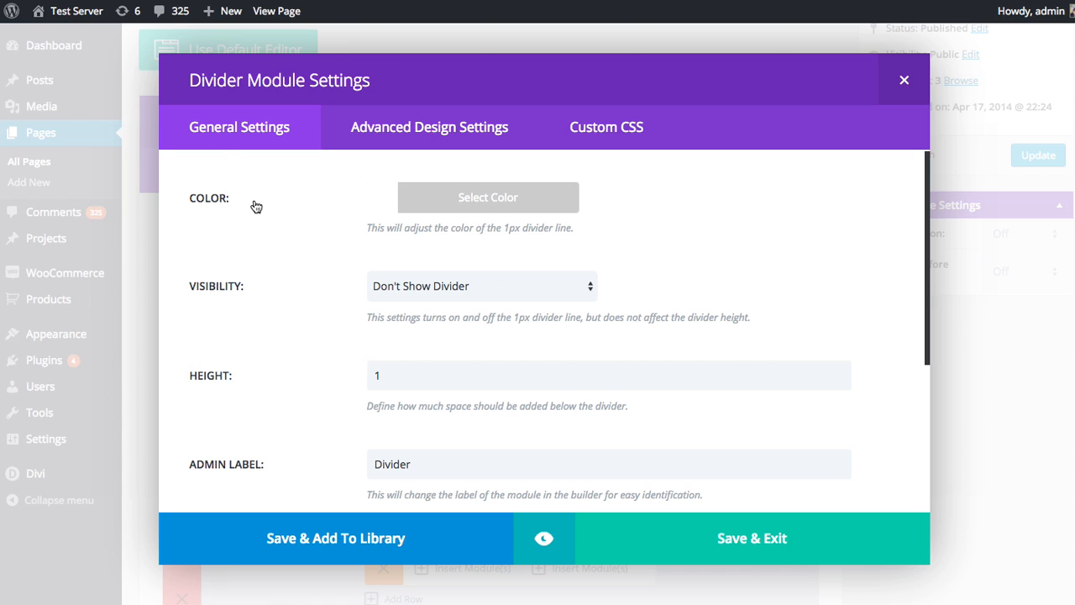
- Set the divider's colour to light grey #c9c9c9 and its visibility to Show Divider
click(381, 204)
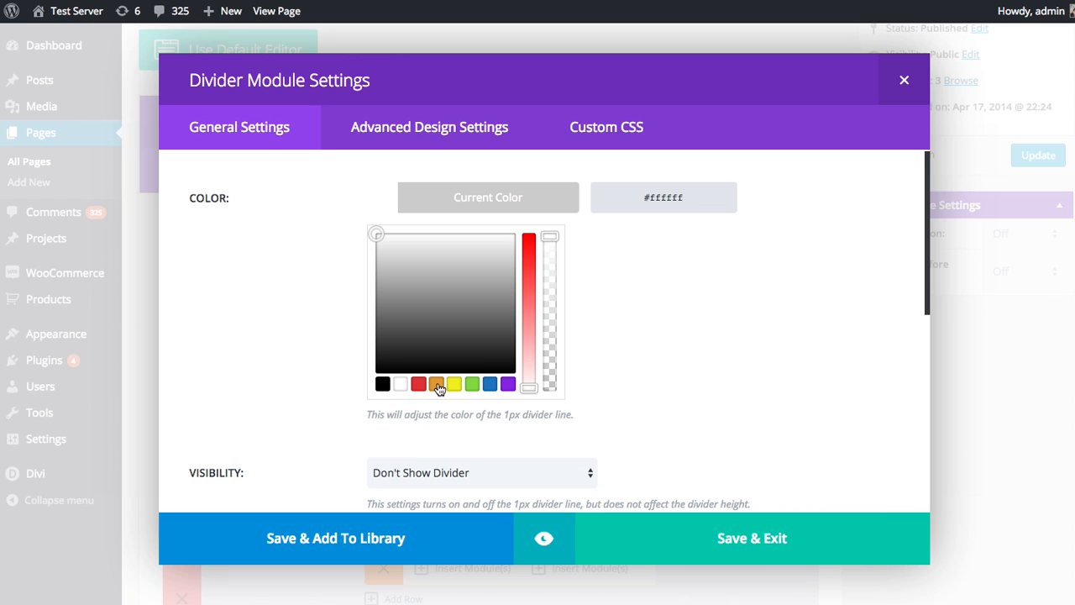
click(415, 276)
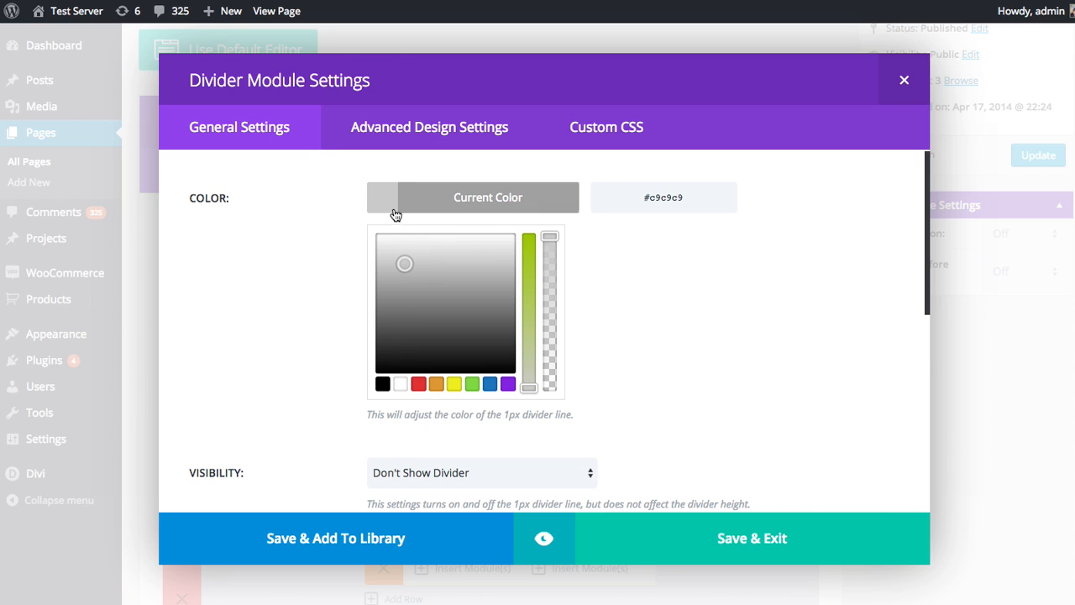
click(393, 208)
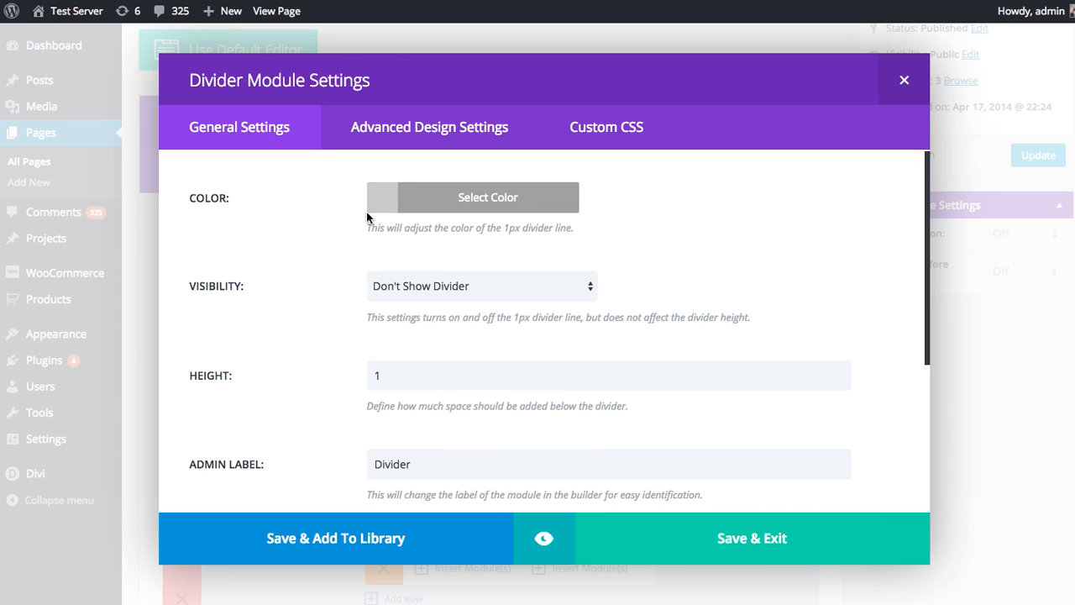
click(423, 286)
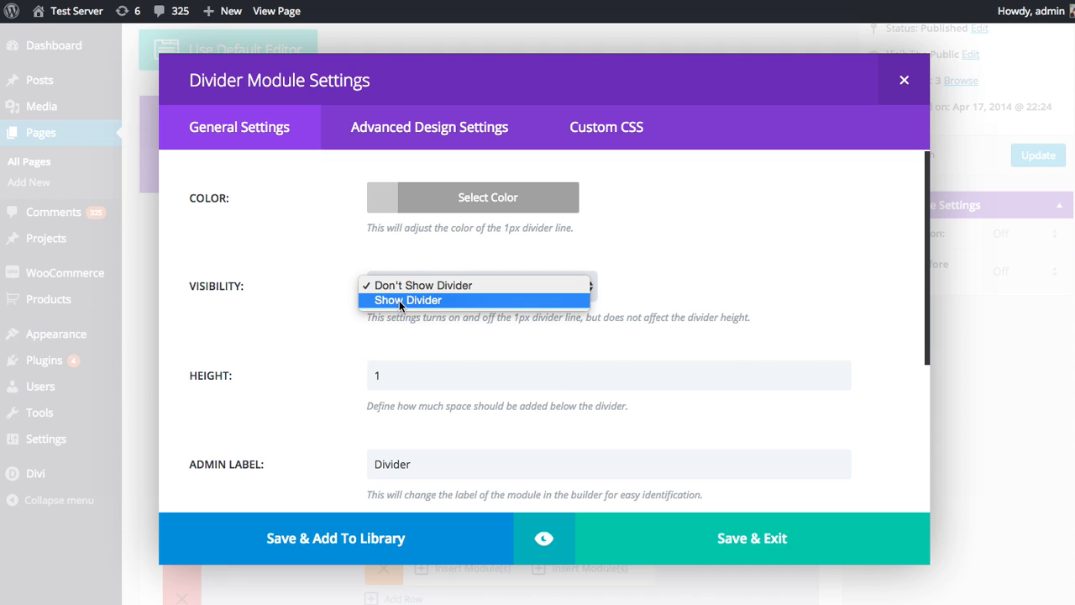
click(402, 301)
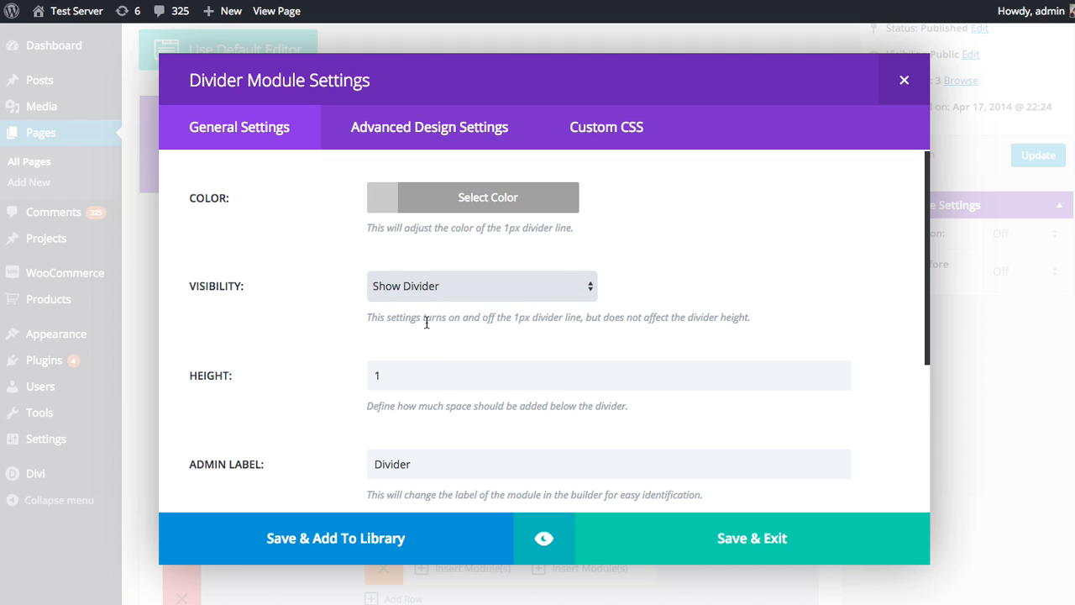
- Review the height, admin label and CSS settings, and preview the grey divider between the text blocks
scroll(509, 311, down, 2)
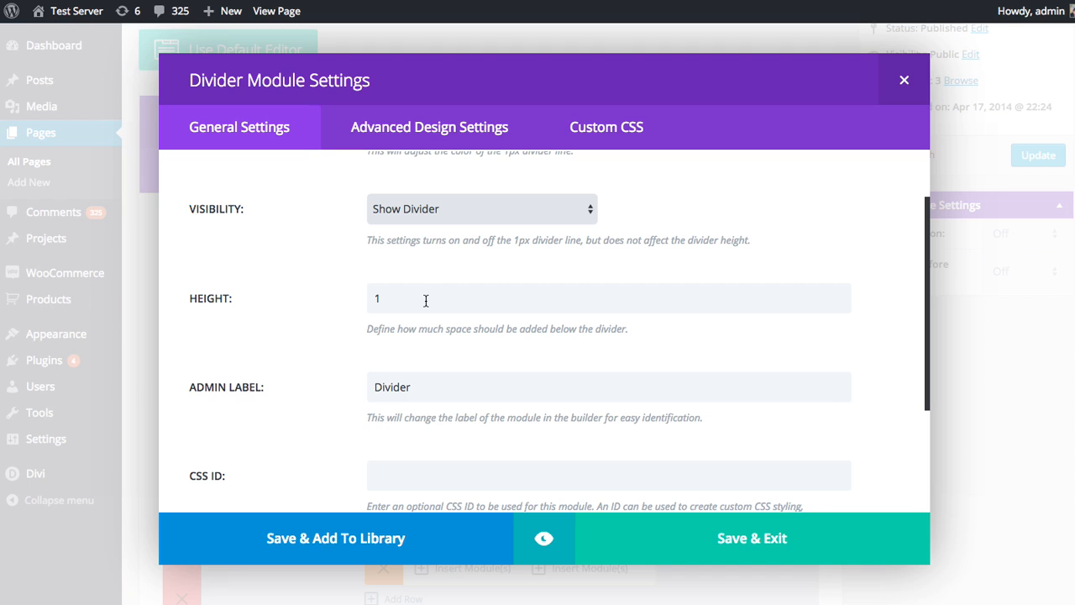
scroll(426, 301, down, 2)
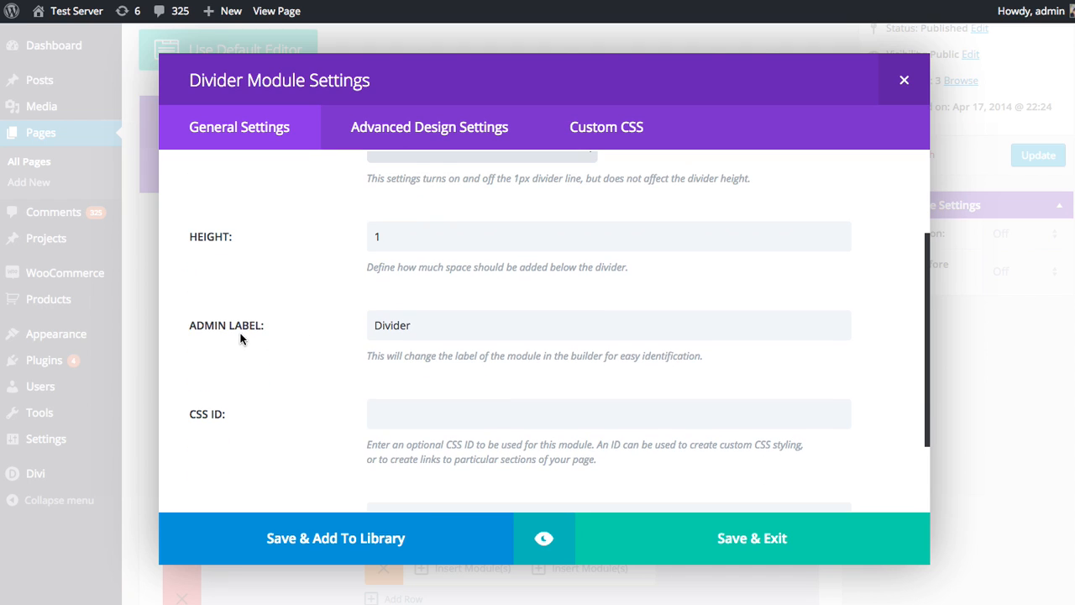
scroll(222, 331, down, 2)
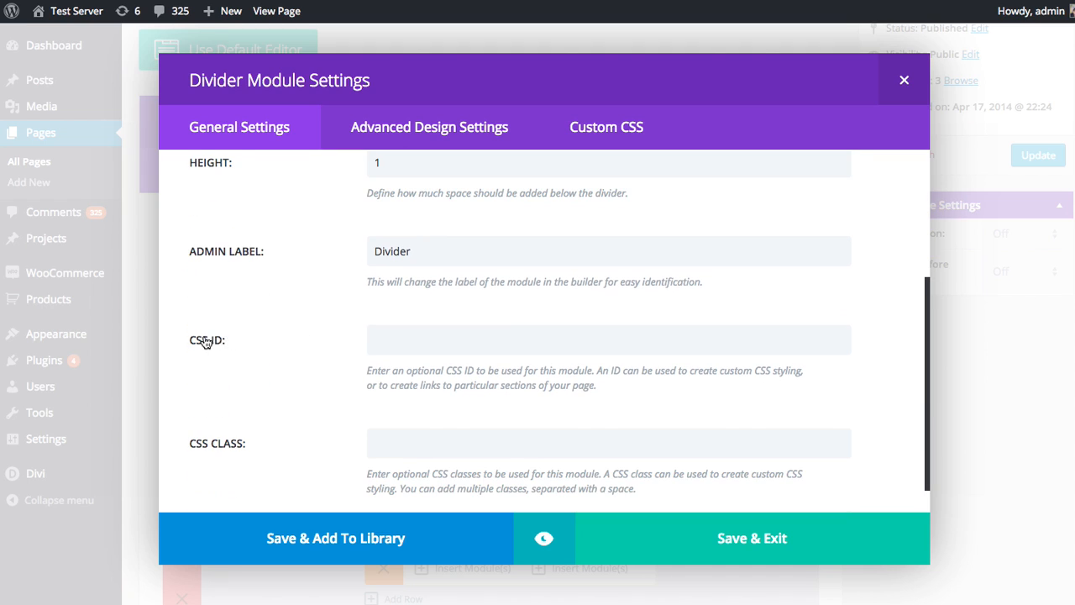
scroll(222, 369, down, 1)
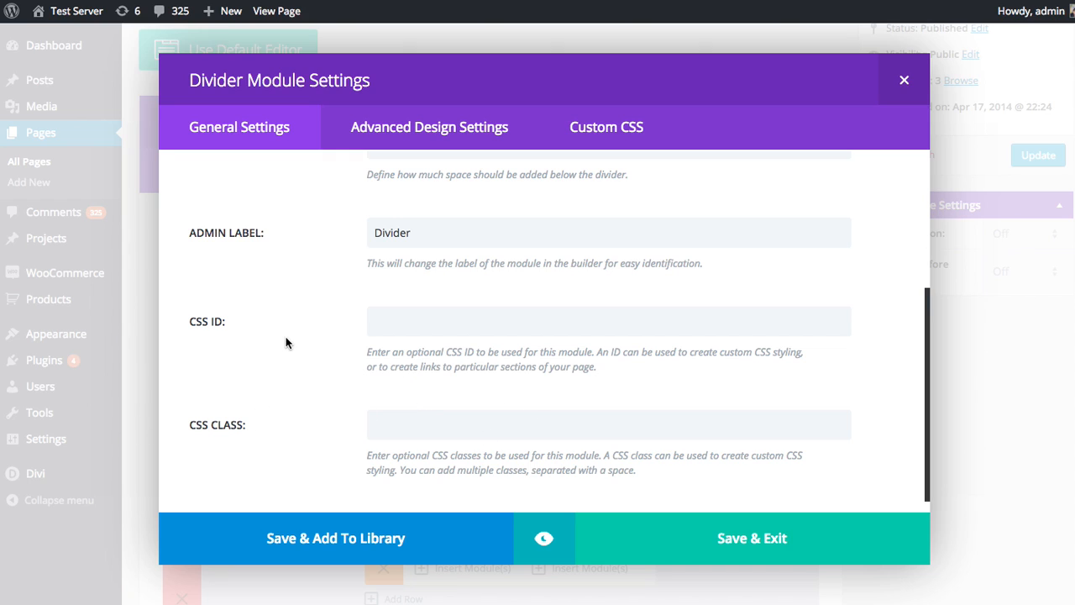
click(544, 544)
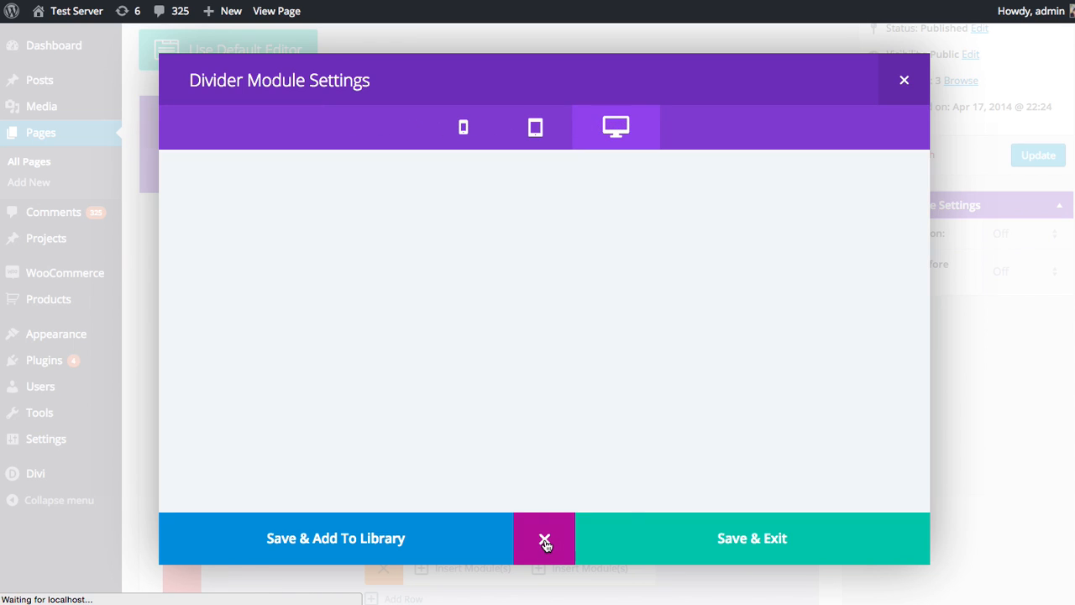
scroll(578, 404, down, 3)
scroll(581, 393, down, 3)
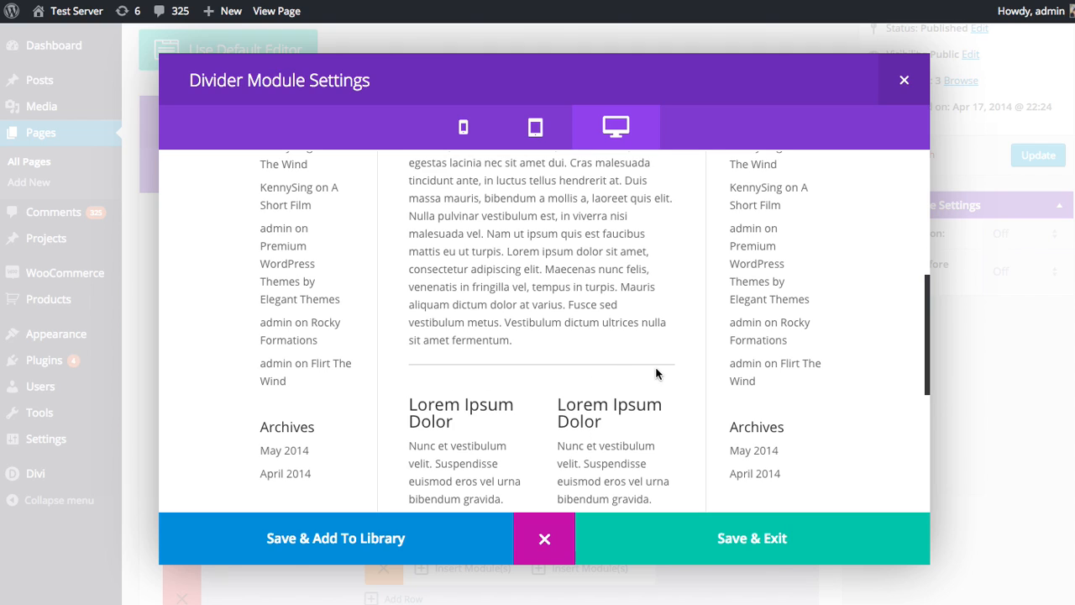
click(558, 543)
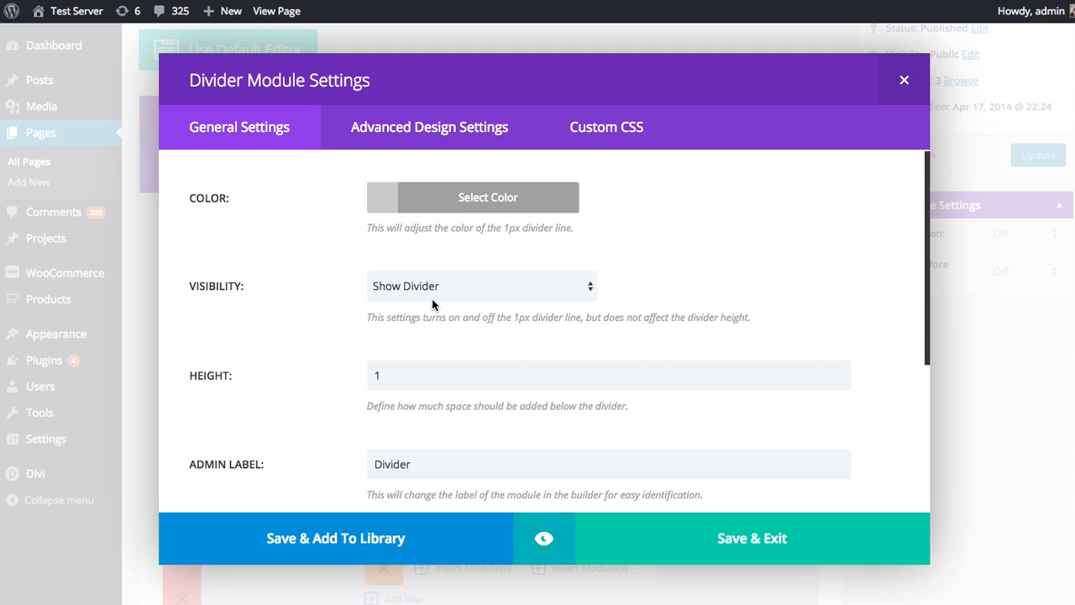
- Change the divider's colour to the purple preset and set its height to 50
click(389, 210)
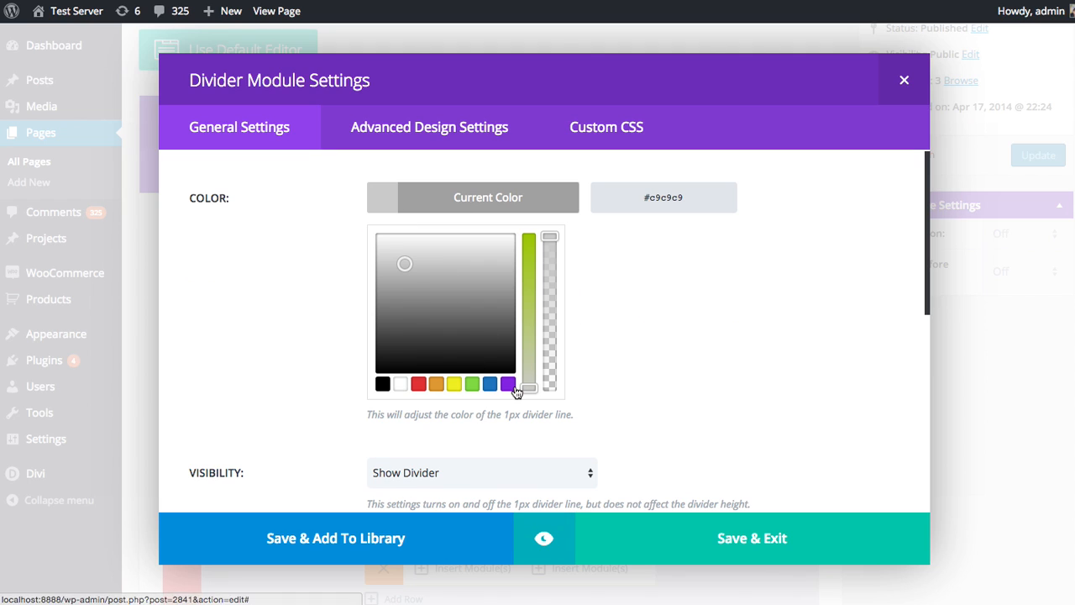
click(507, 384)
click(481, 199)
scroll(444, 331, down, 1)
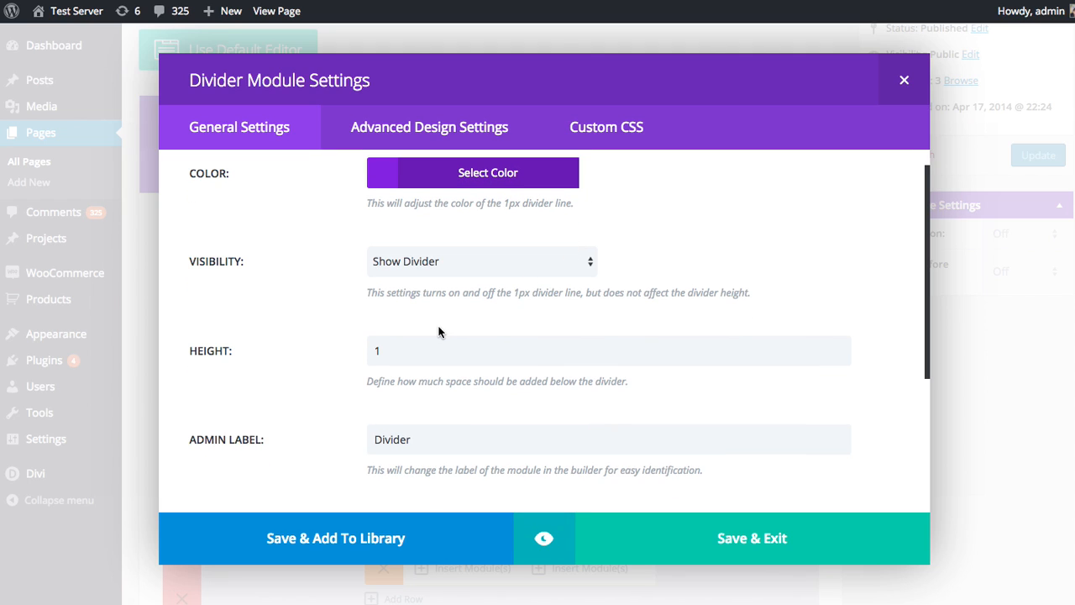
drag(382, 350, 355, 356)
text(50)
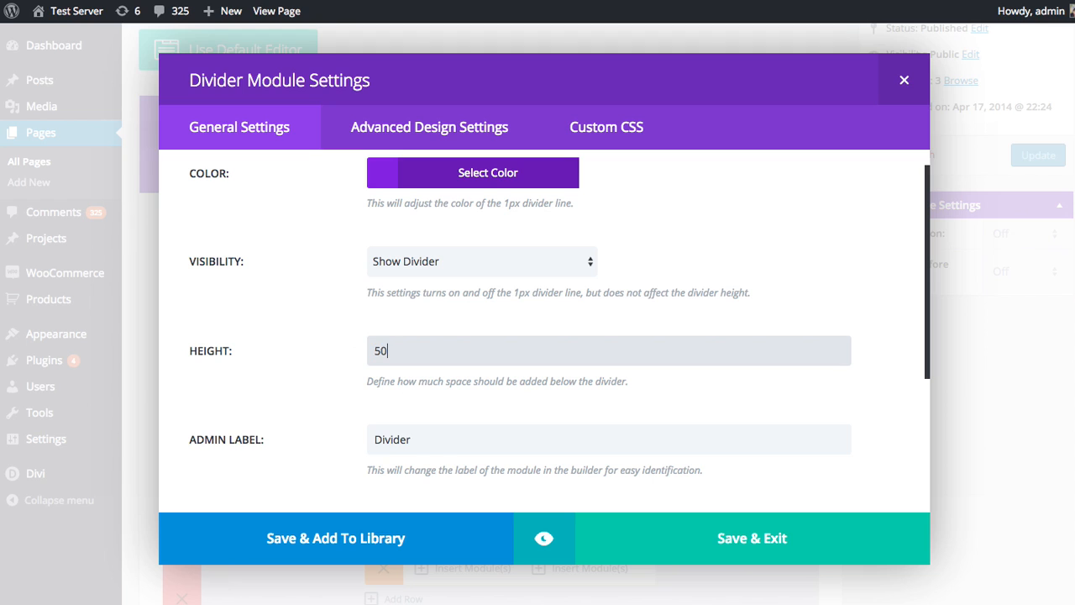
- Preview the purple divider and the space below it on the page, and save the module settings
click(543, 538)
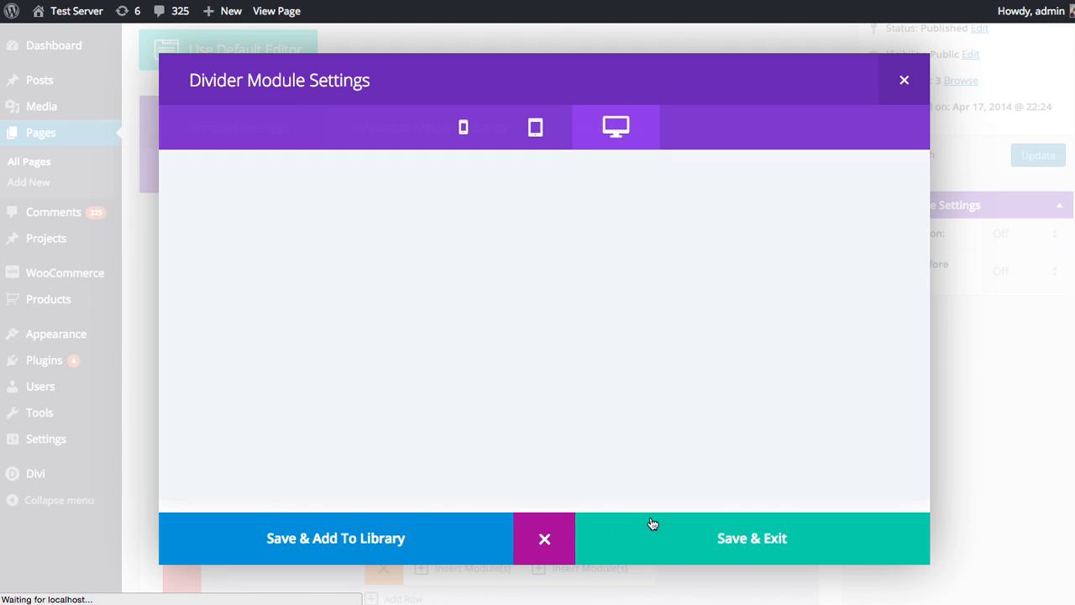
scroll(685, 346, down, 6)
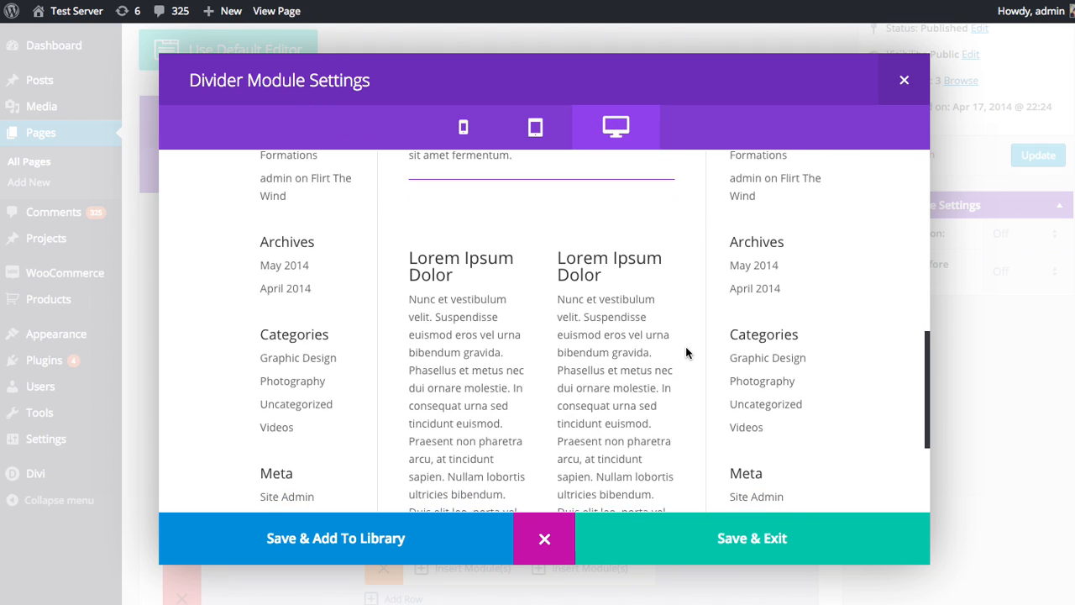
scroll(556, 345, up, 2)
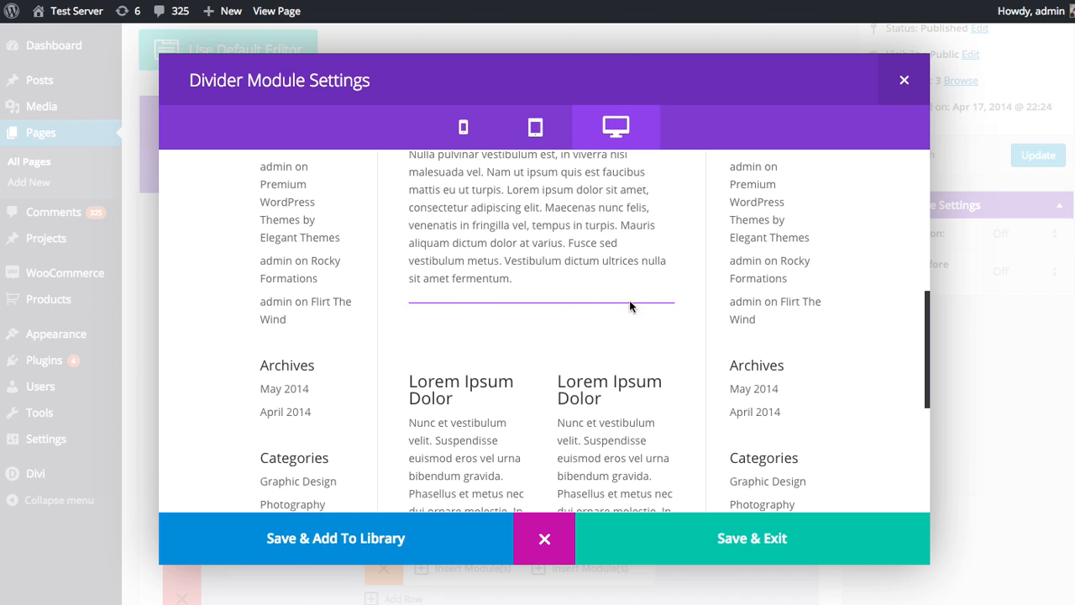
click(724, 538)
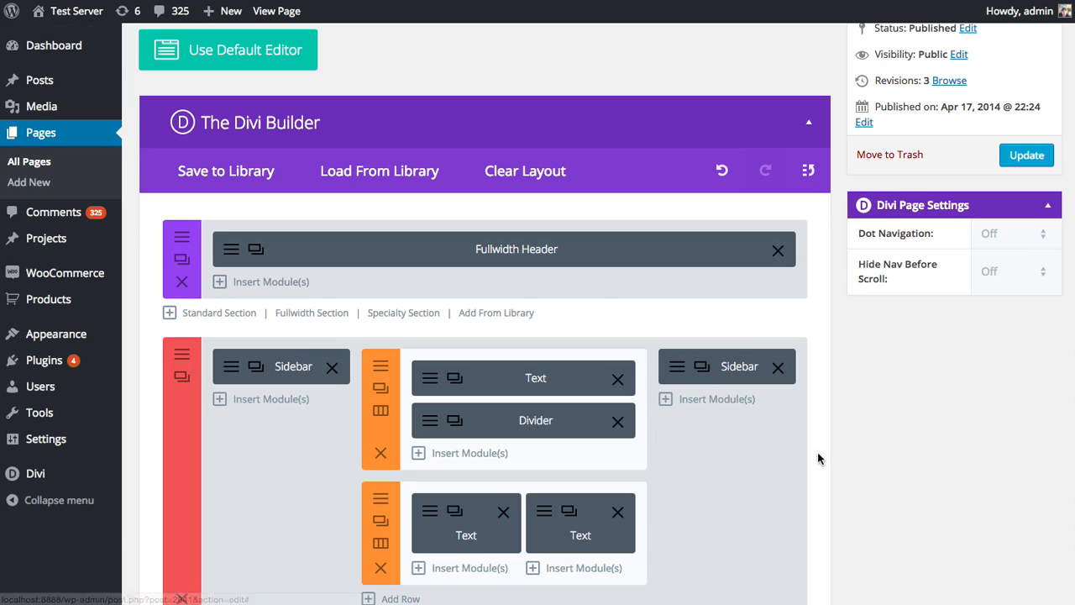
- Update the Page Dual Sidebars page and view the published version
click(1018, 157)
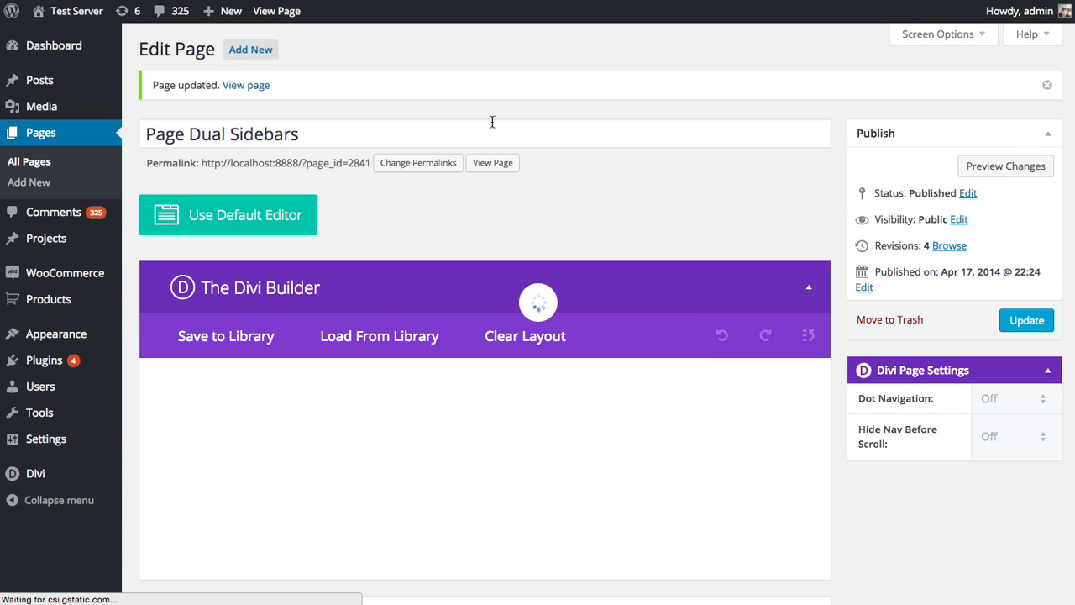
click(492, 162)
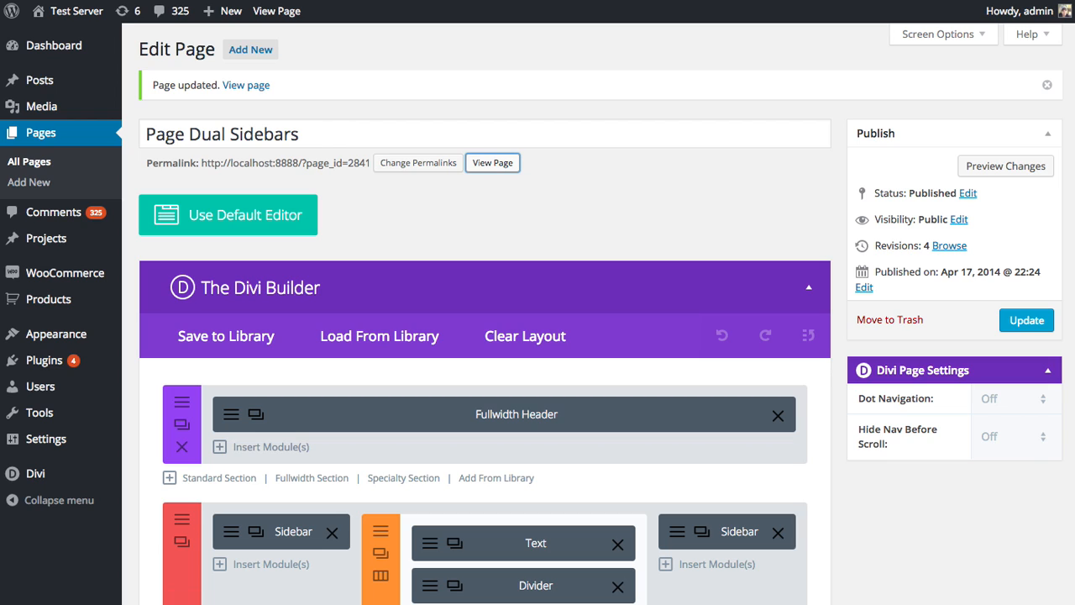
scroll(630, 203, down, 5)
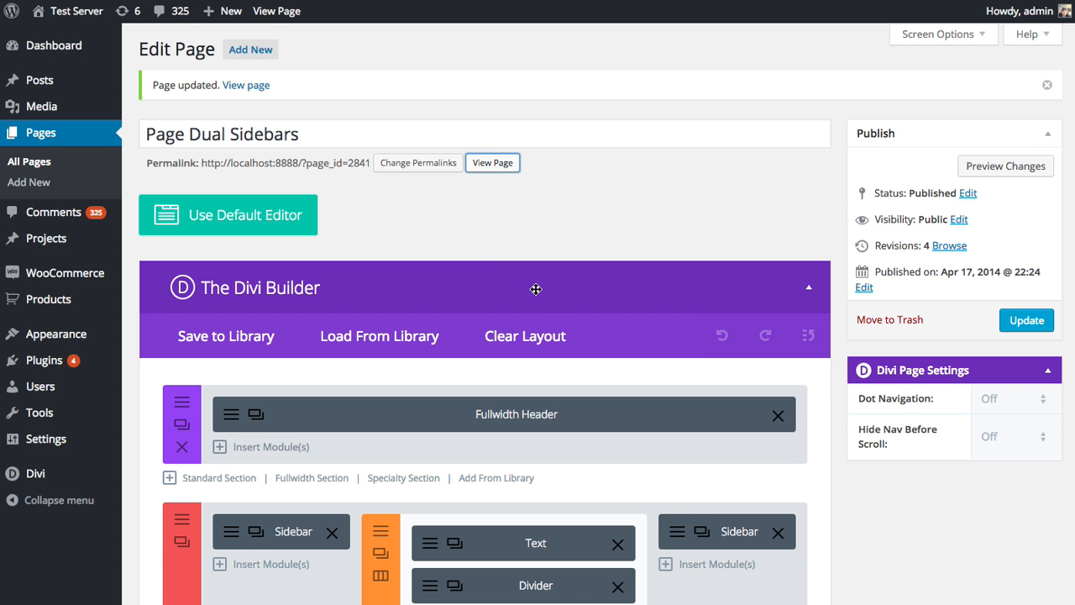
scroll(415, 463, down, 2)
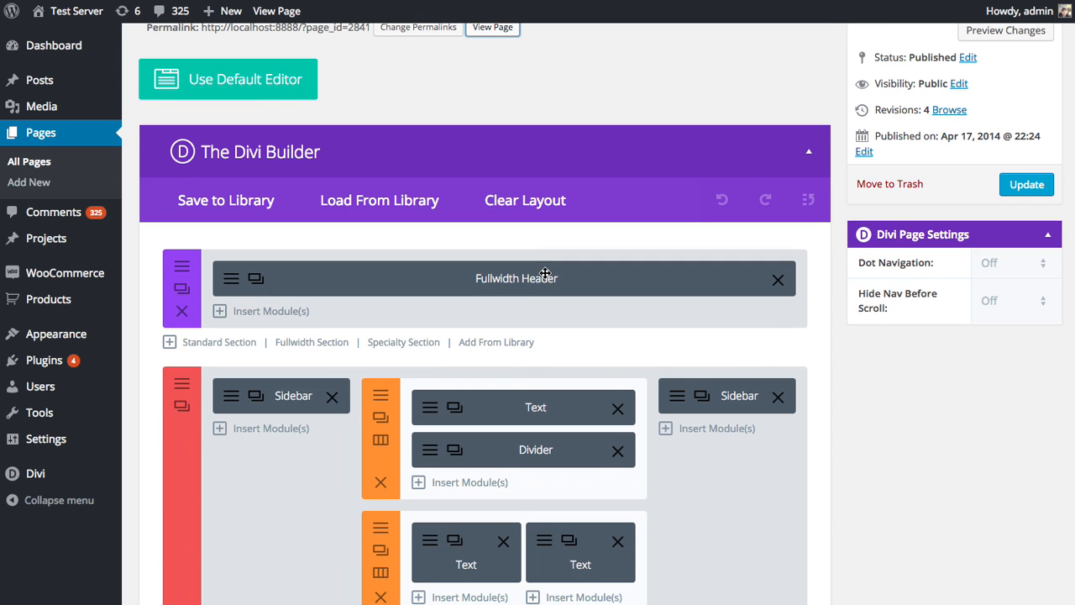
- Open the Divider module's settings and set its visibility to Don't Show Divider
click(453, 449)
click(434, 287)
click(430, 270)
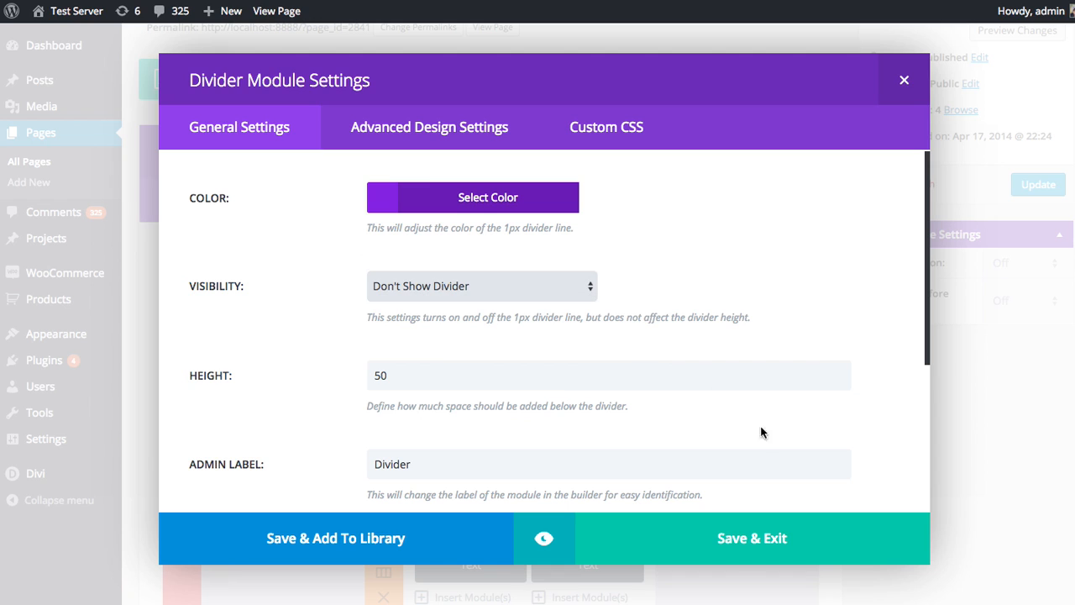
- Preview the space between the text blocks, check the page at desktop, tablet and phone sizes, and return to the module settings
click(546, 540)
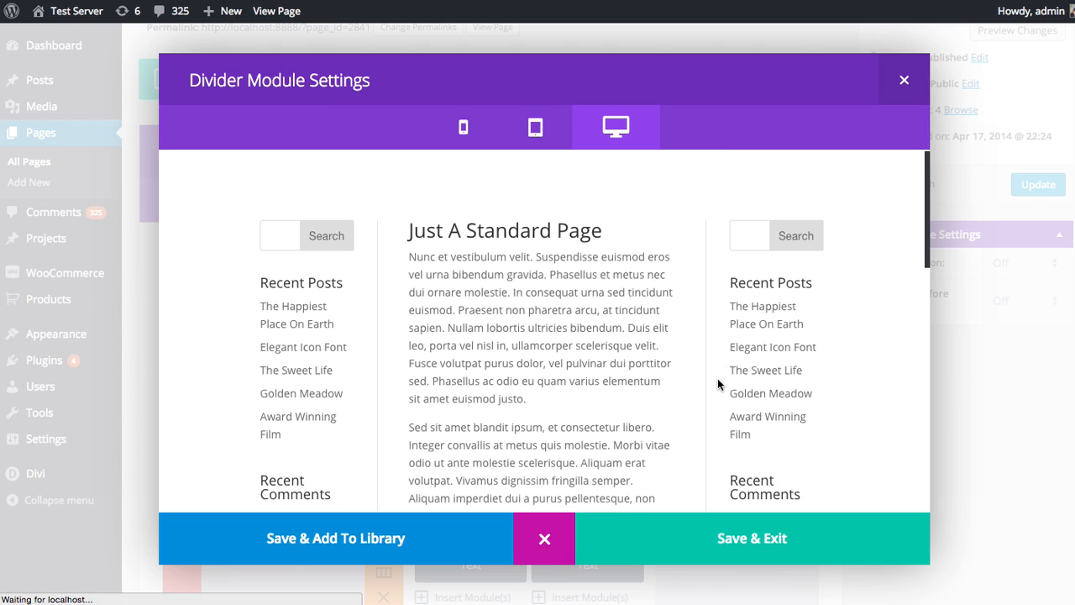
scroll(650, 378, down, 5)
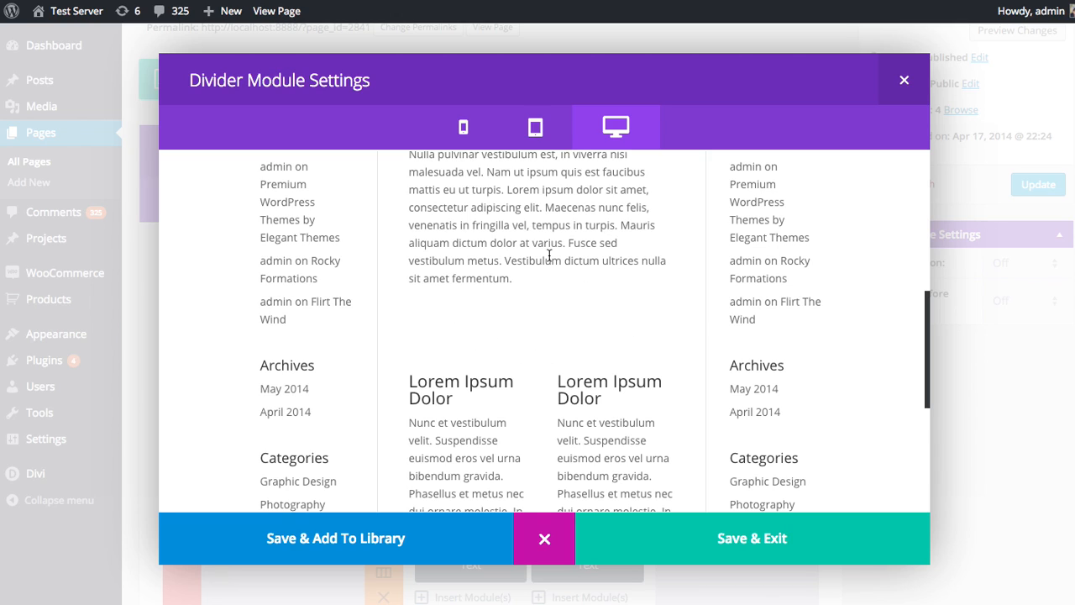
click(542, 148)
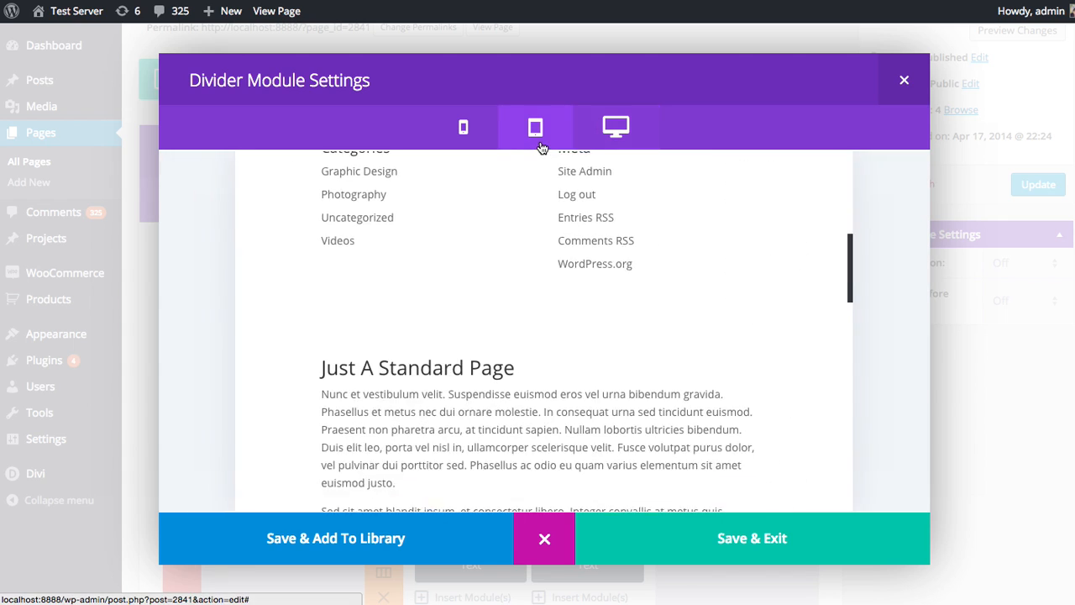
click(470, 131)
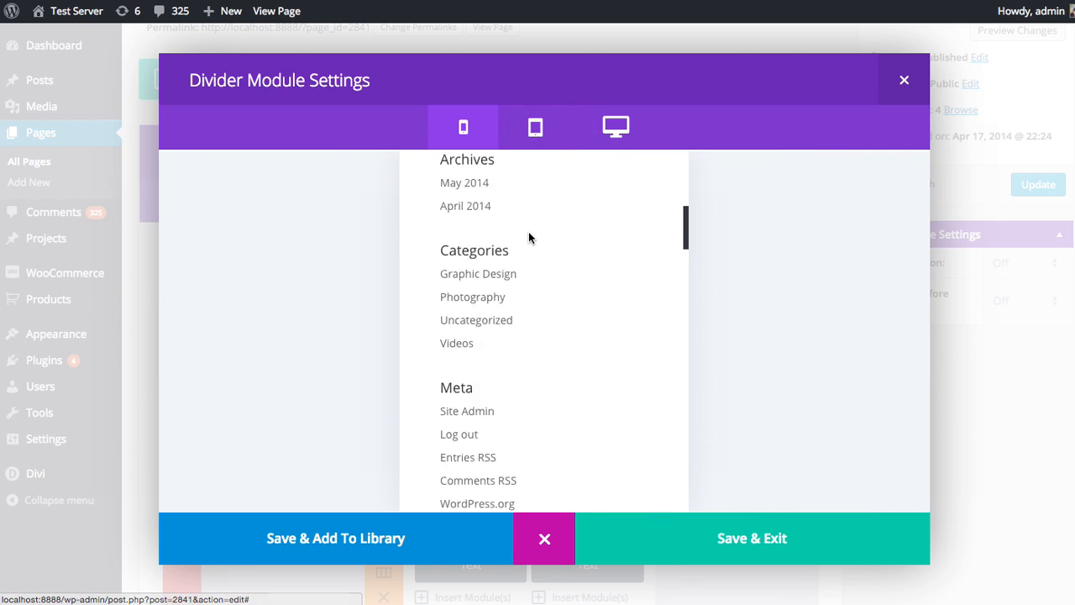
scroll(529, 237, down, 12)
scroll(530, 246, up, 17)
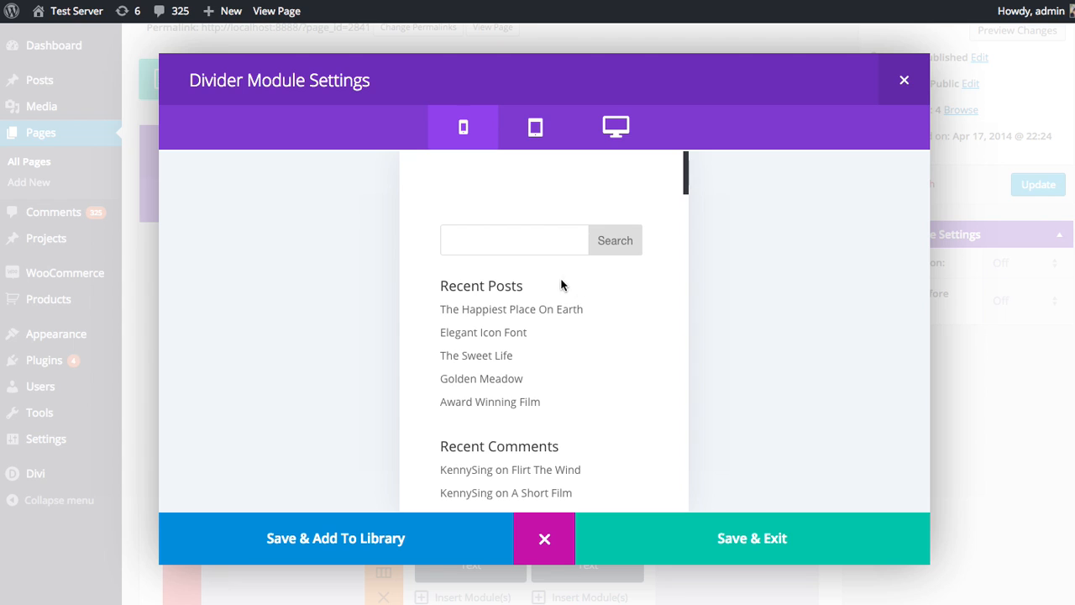
click(538, 135)
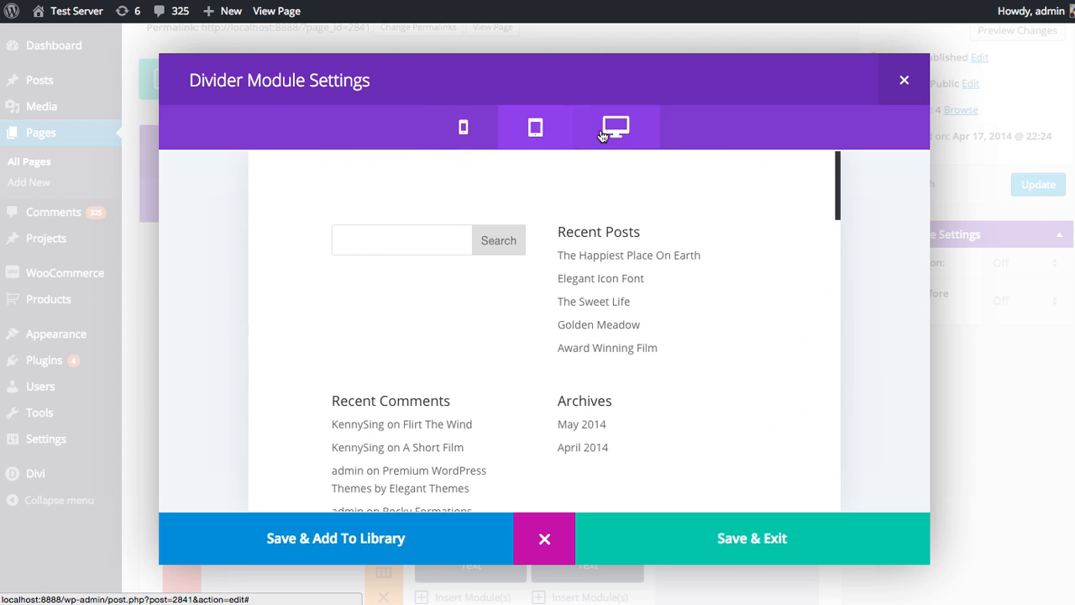
click(602, 136)
click(548, 538)
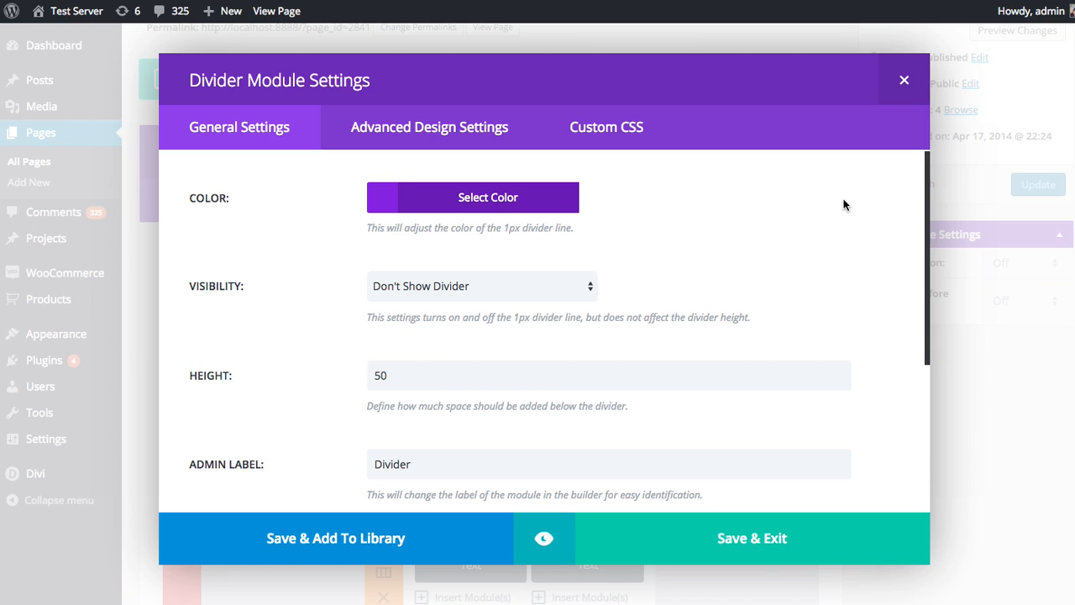
- Switch the divider's Hide On Mobile option off and back to Yes in the advanced design settings
click(420, 132)
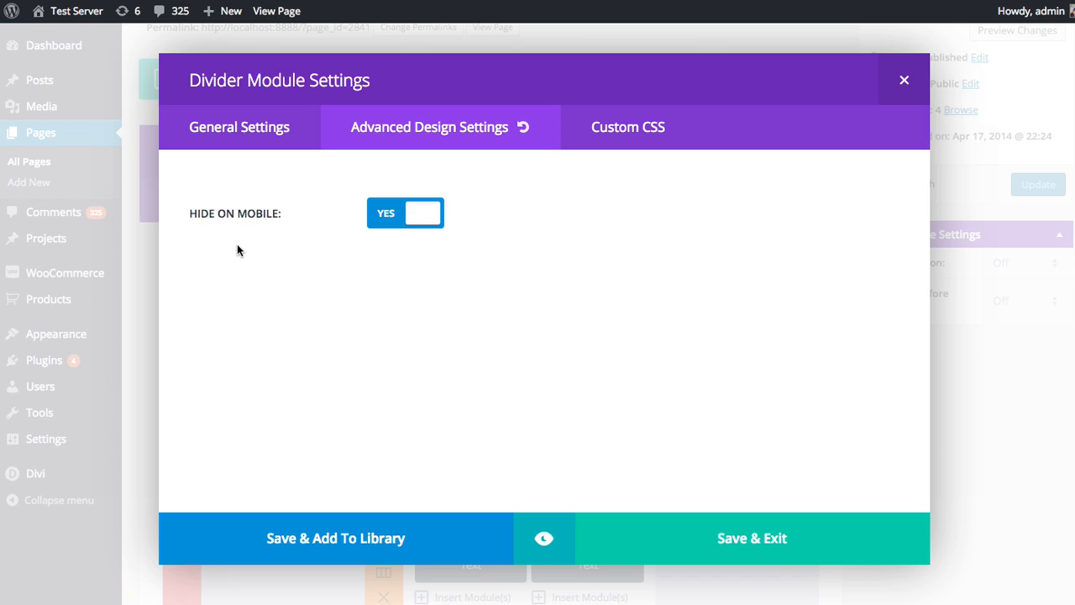
click(410, 221)
click(409, 221)
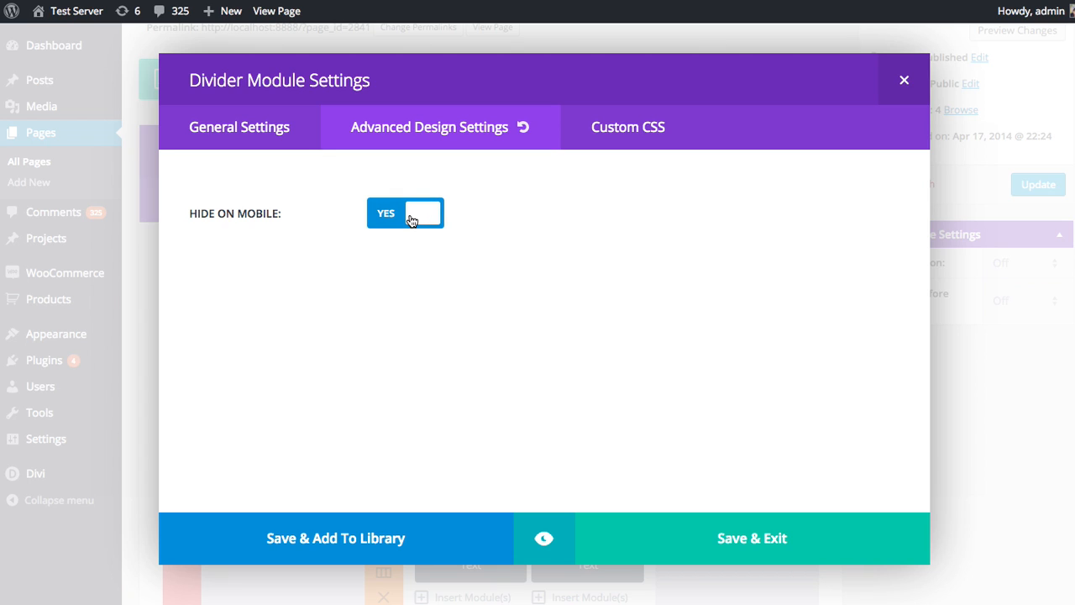